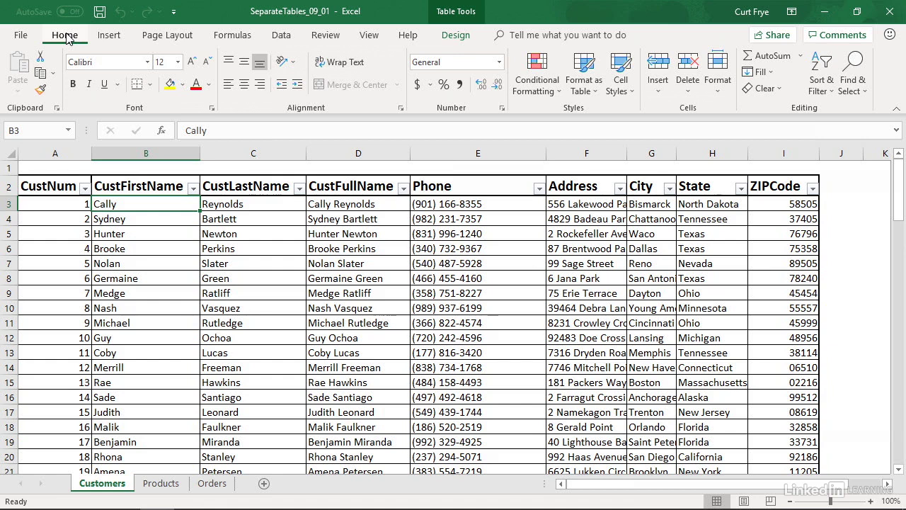
# Examine the Customers, Products and Orders tables for their shared key columns, CustNum and SKU.
pyautogui.click(39, 202)
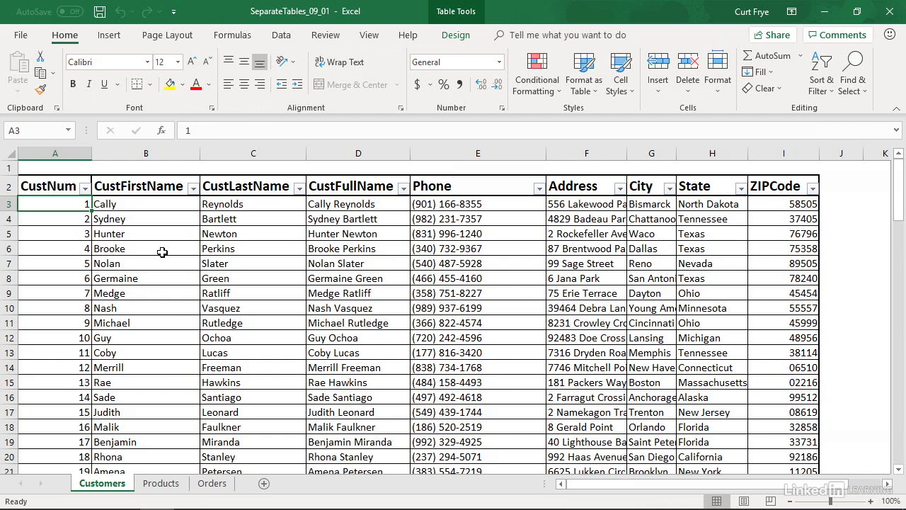
pyautogui.click(162, 482)
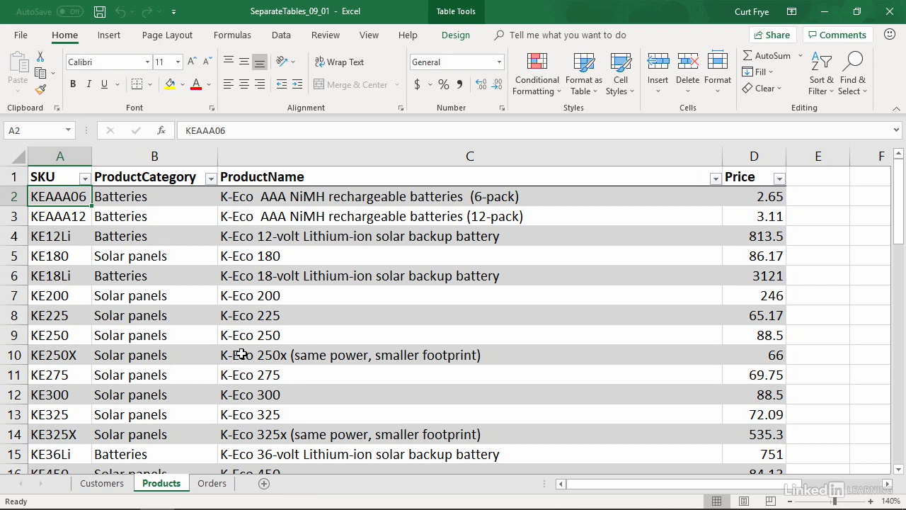
pyautogui.click(101, 484)
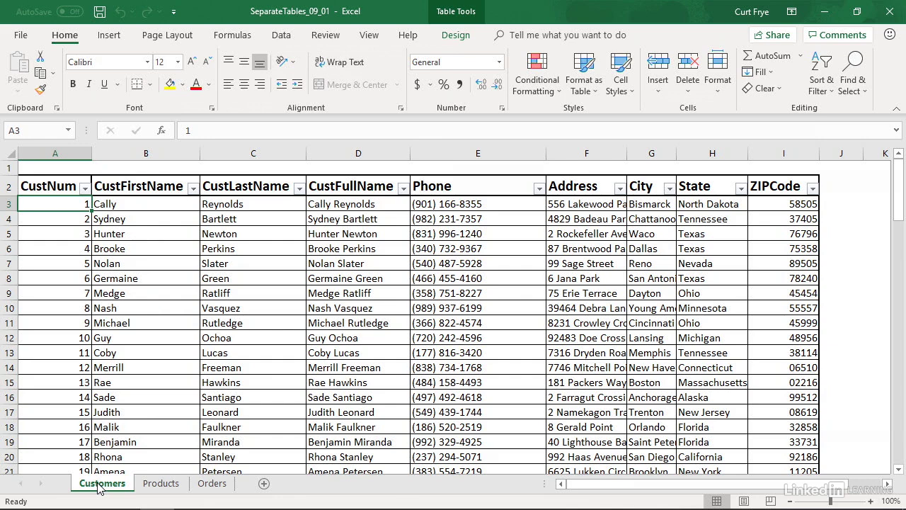
pyautogui.click(185, 489)
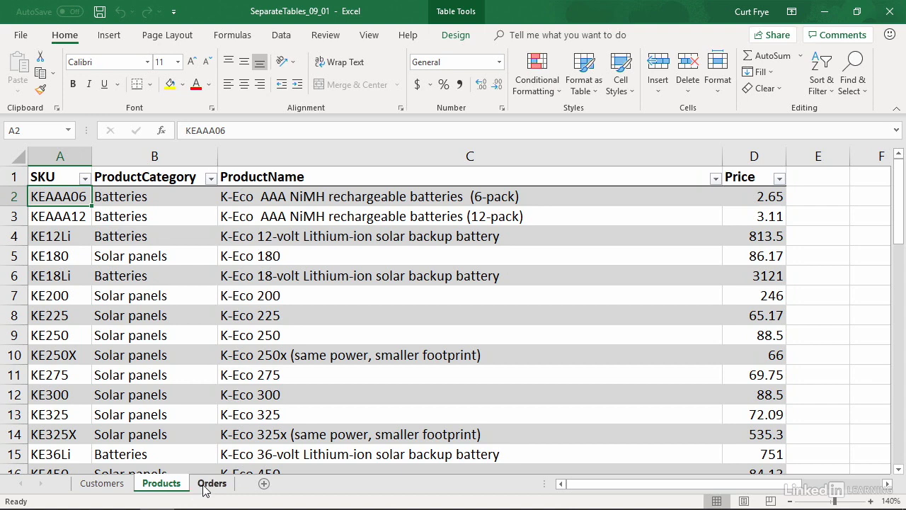
pyautogui.click(208, 486)
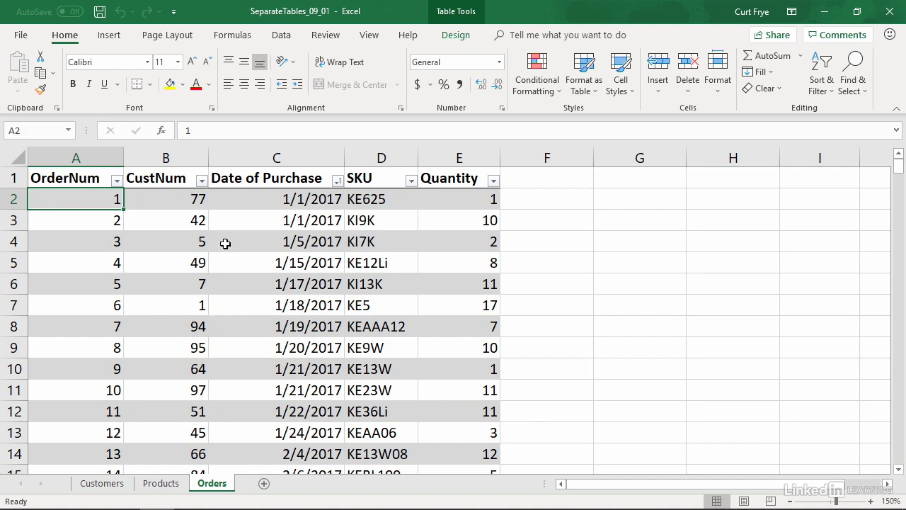
pyautogui.click(192, 205)
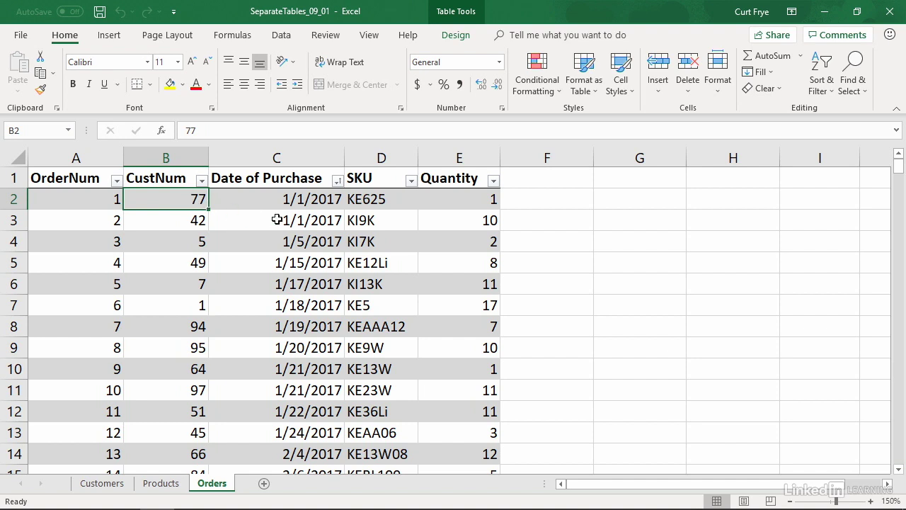
pyautogui.click(372, 221)
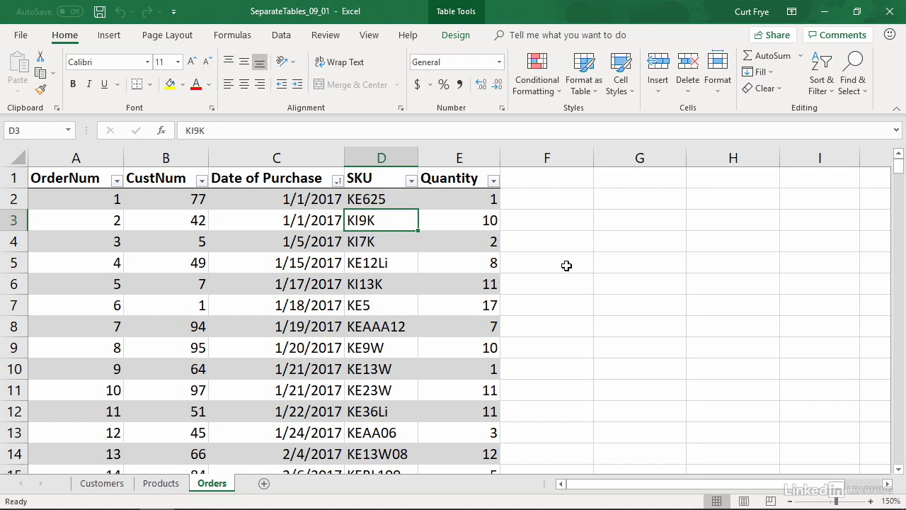
# Create a table relationship from Orders5 with foreign column CustNum to the Customers table with primary column CustNum.
pyautogui.click(282, 35)
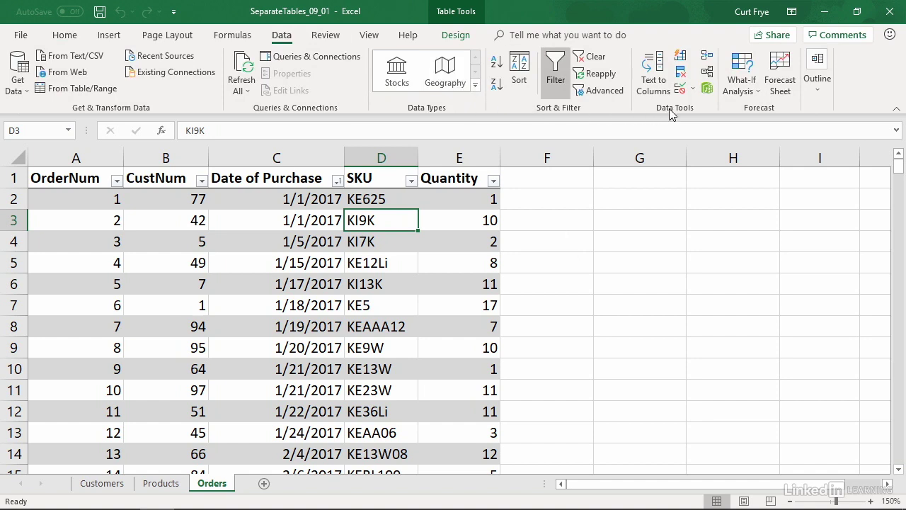
pyautogui.click(707, 74)
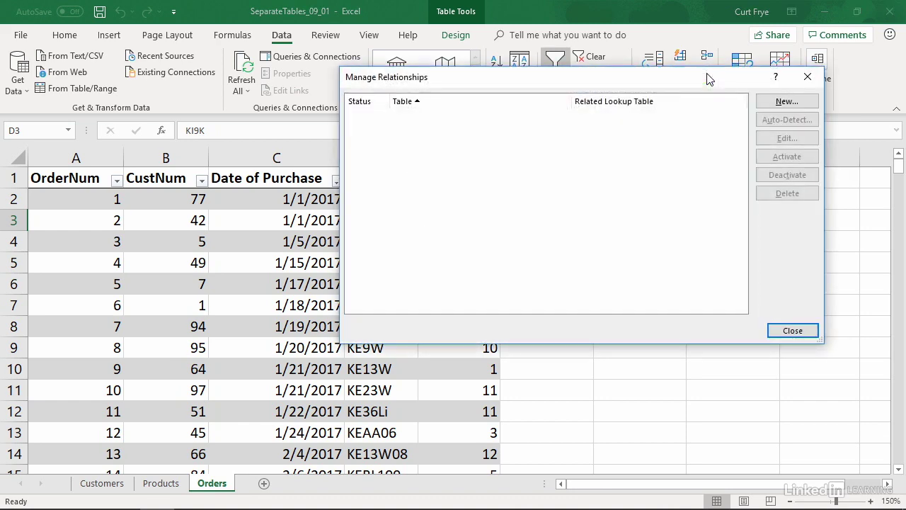
pyautogui.click(764, 101)
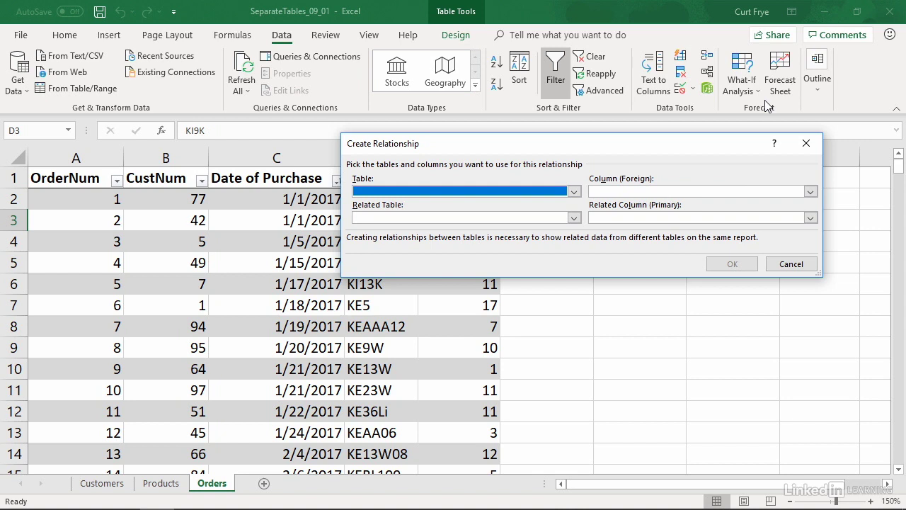
pyautogui.click(574, 193)
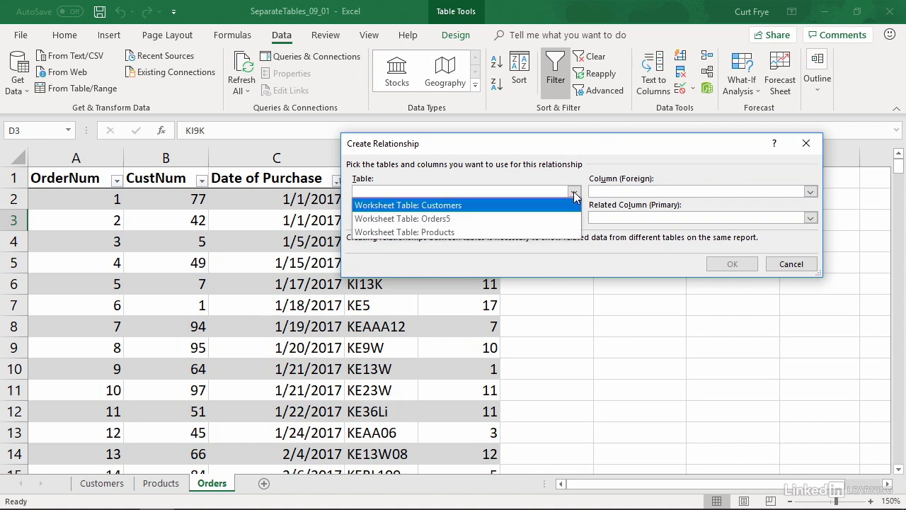
pyautogui.click(531, 219)
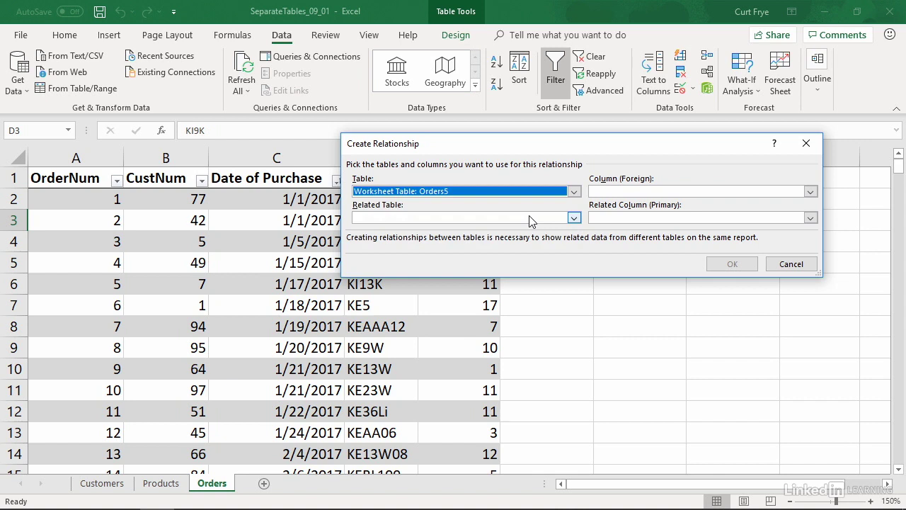
pyautogui.click(810, 193)
pyautogui.click(764, 206)
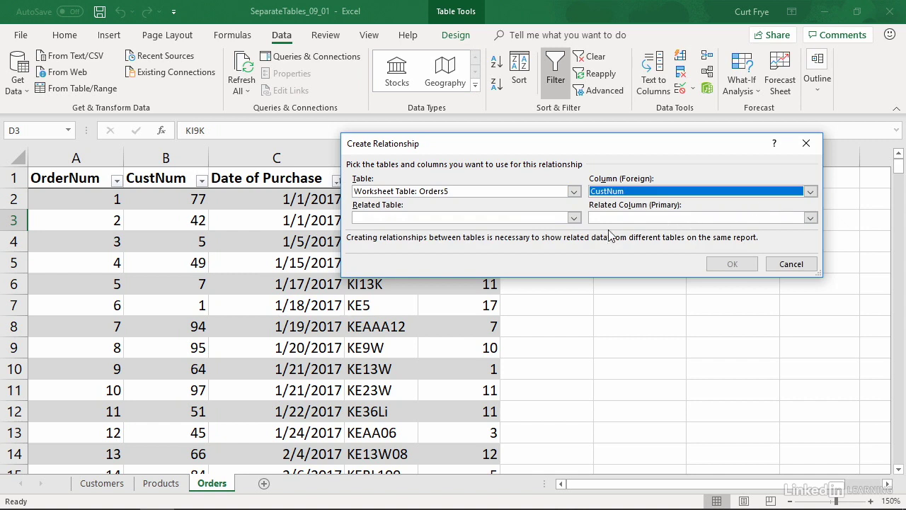
pyautogui.click(574, 218)
pyautogui.click(536, 233)
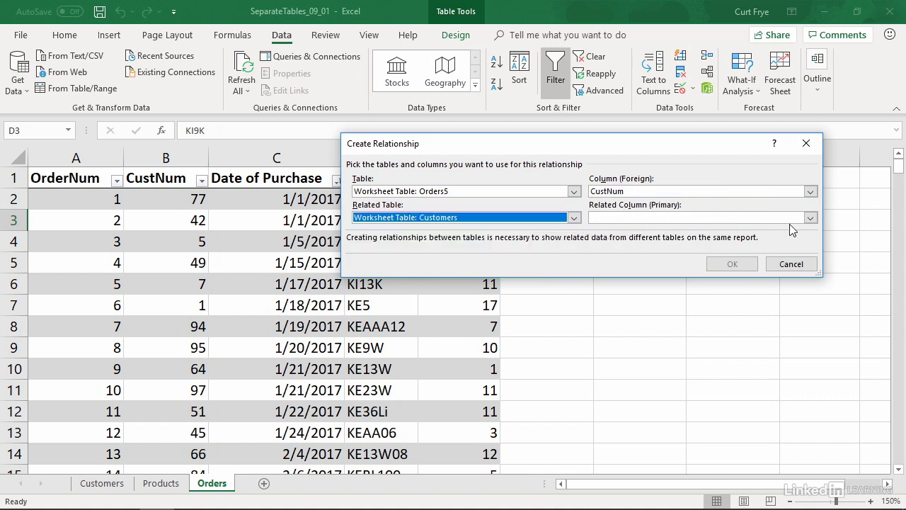
pyautogui.click(811, 218)
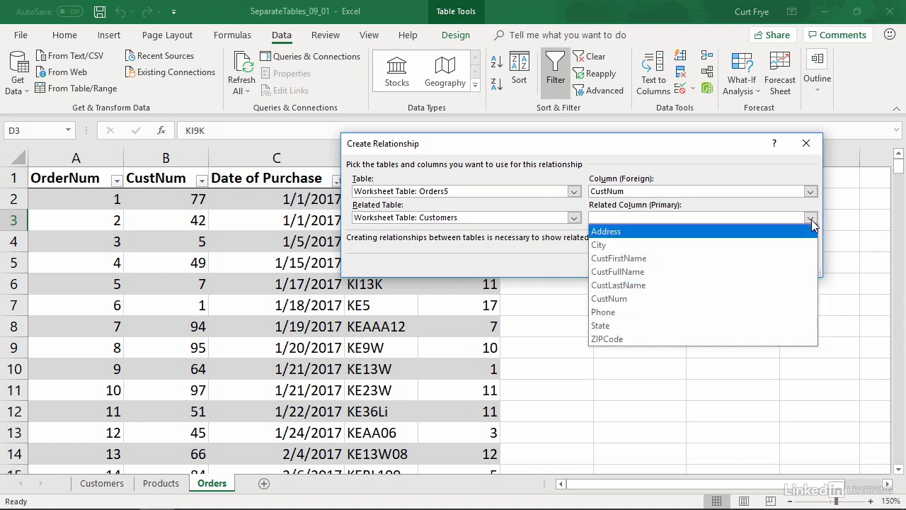
pyautogui.click(679, 298)
pyautogui.click(717, 263)
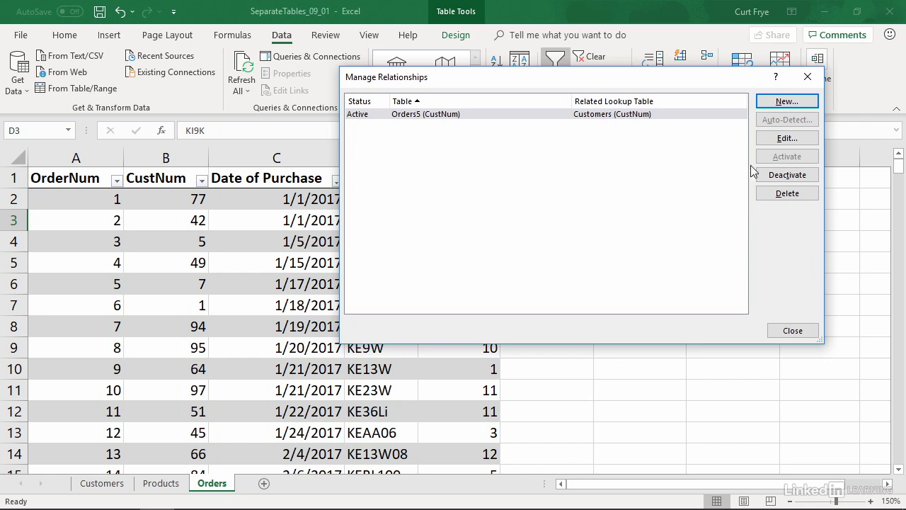
# Create a second relationship from Orders5 with foreign column SKU to the Products table with primary column SKU, and close the relationship manager.
pyautogui.click(785, 103)
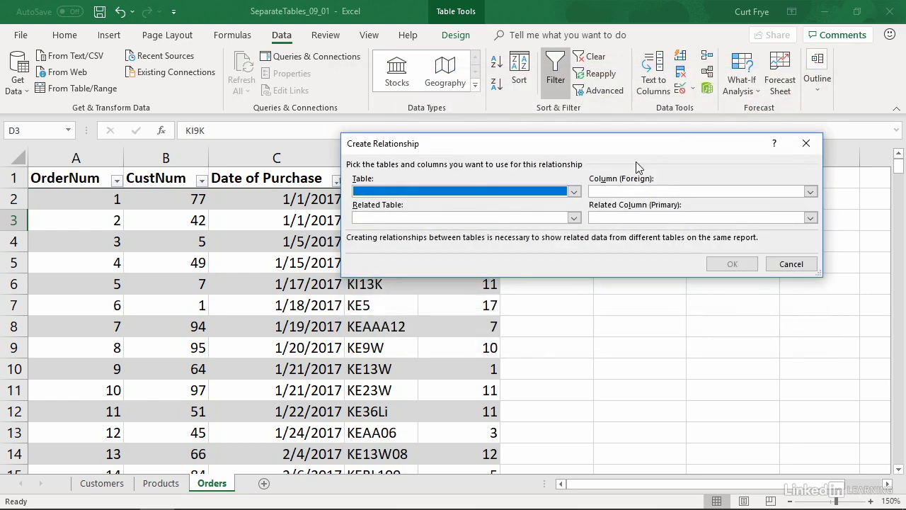
pyautogui.click(575, 191)
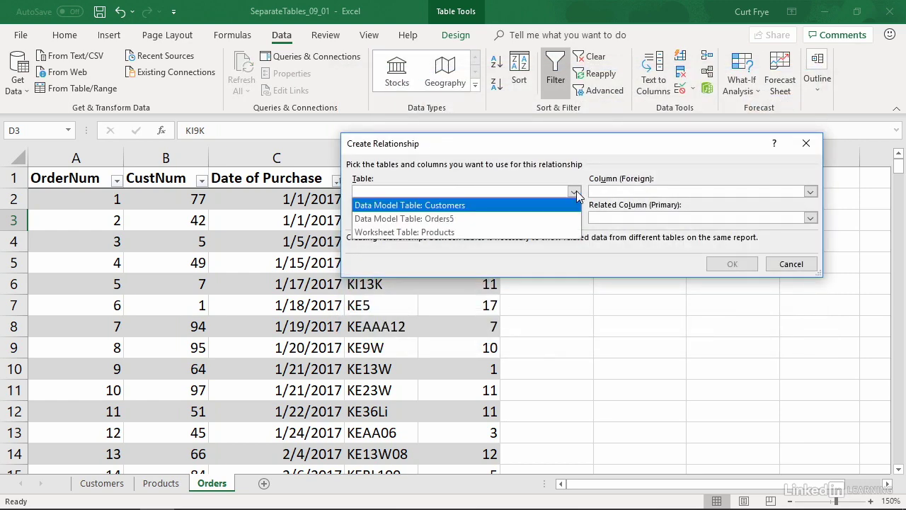
pyautogui.click(537, 218)
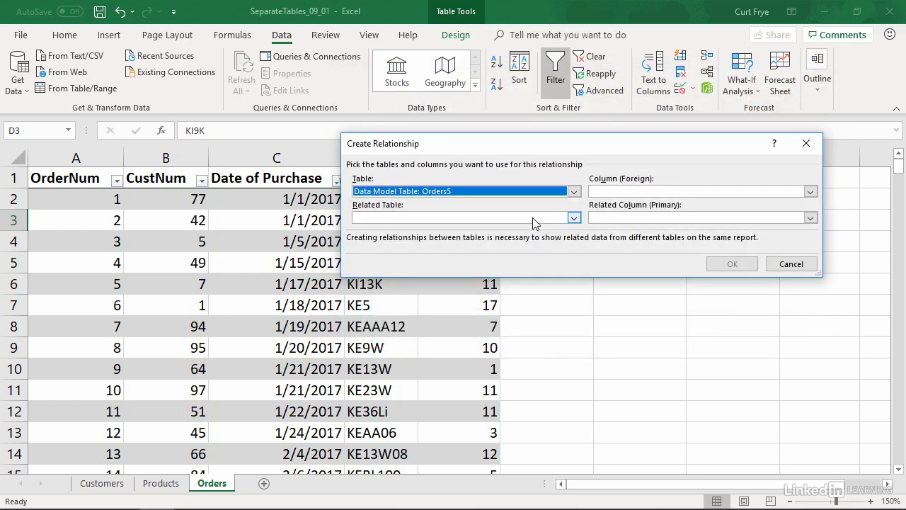
pyautogui.click(810, 192)
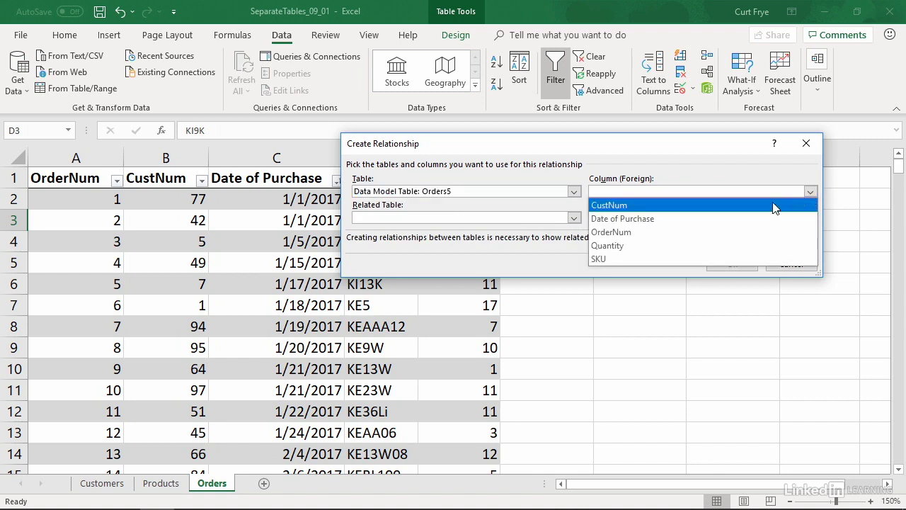
pyautogui.click(742, 259)
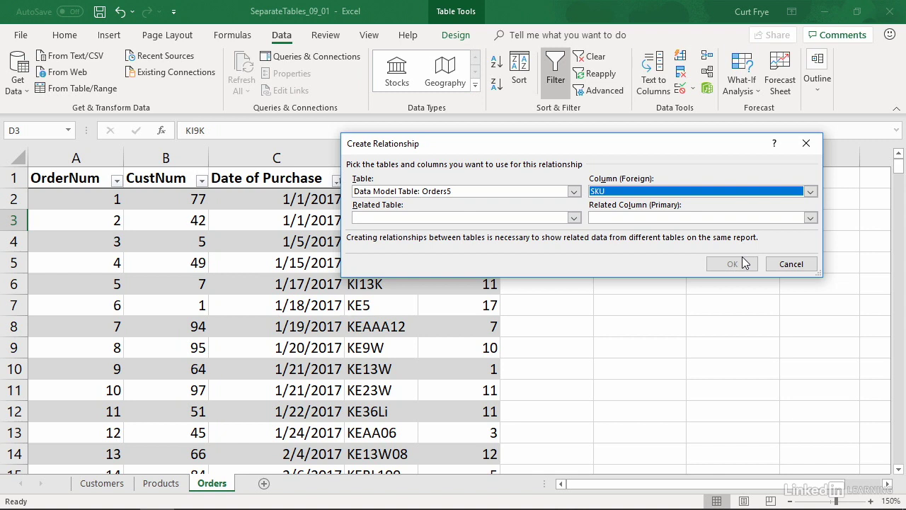
pyautogui.click(574, 217)
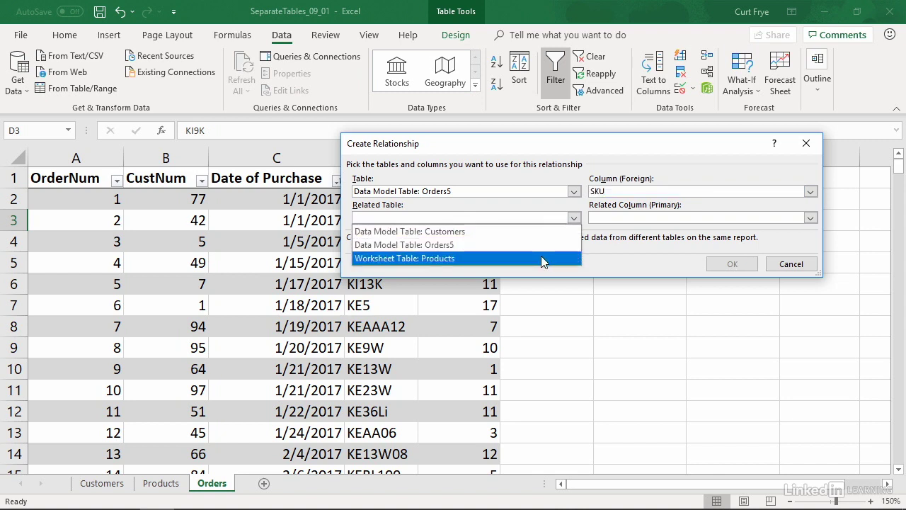
pyautogui.click(543, 259)
pyautogui.click(810, 218)
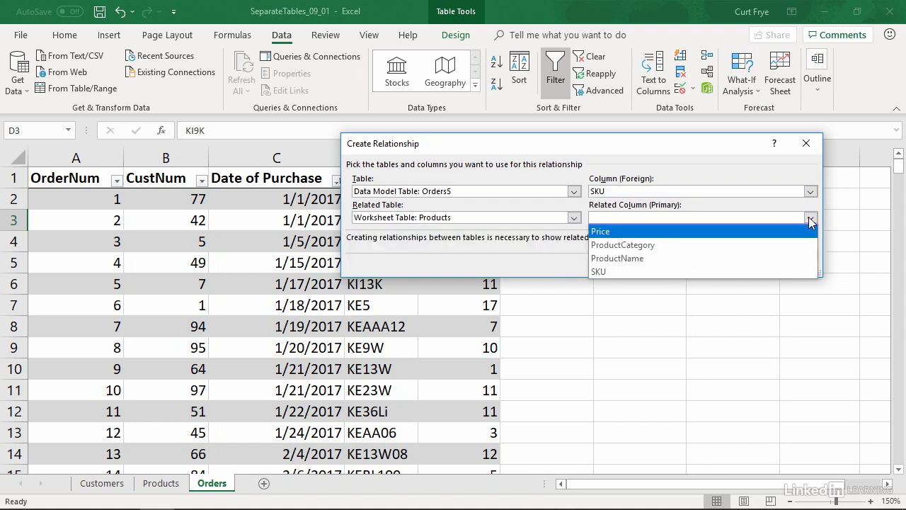
pyautogui.click(743, 271)
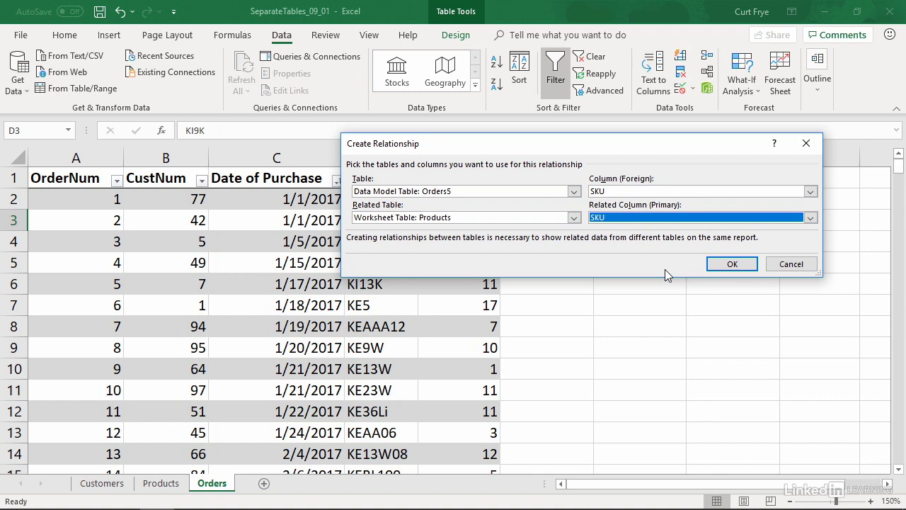
pyautogui.click(719, 266)
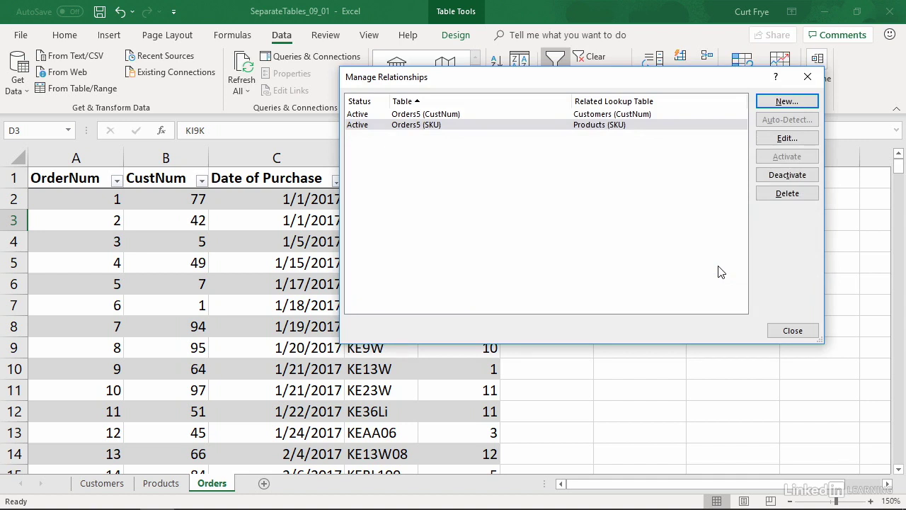
pyautogui.click(795, 331)
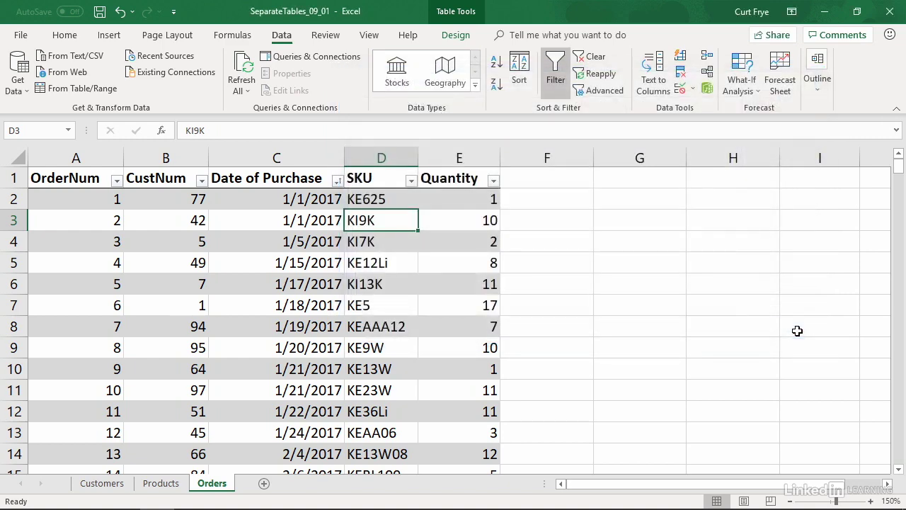